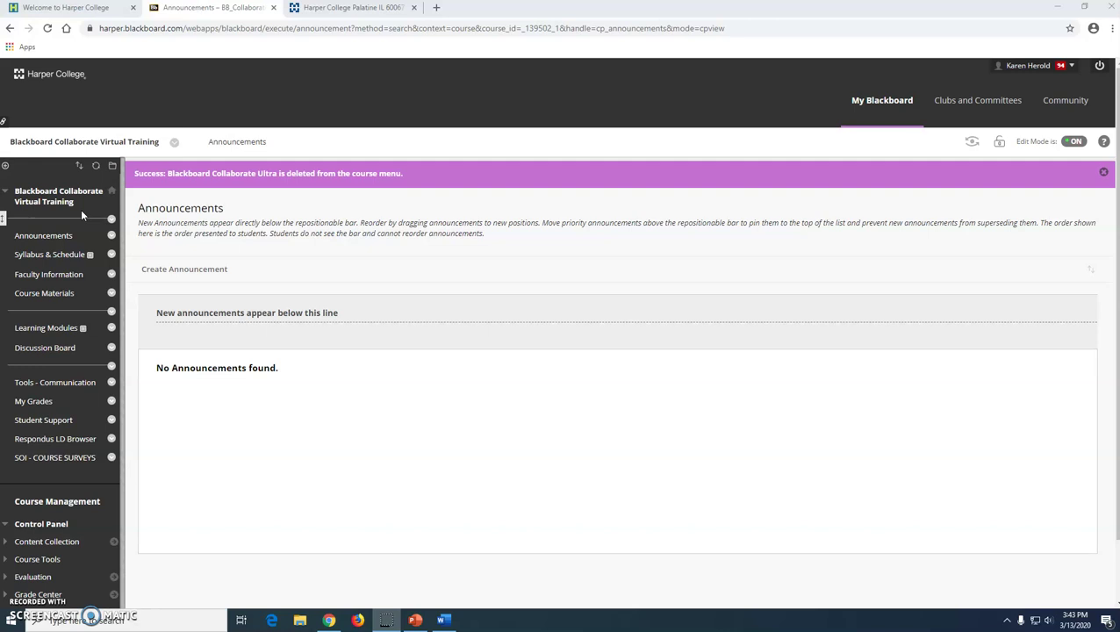
- Add a course-menu tool link named 'Blackboard Collaborate Ultra', of type Blackboard Collaborate Ultra, available to users
click(5, 165)
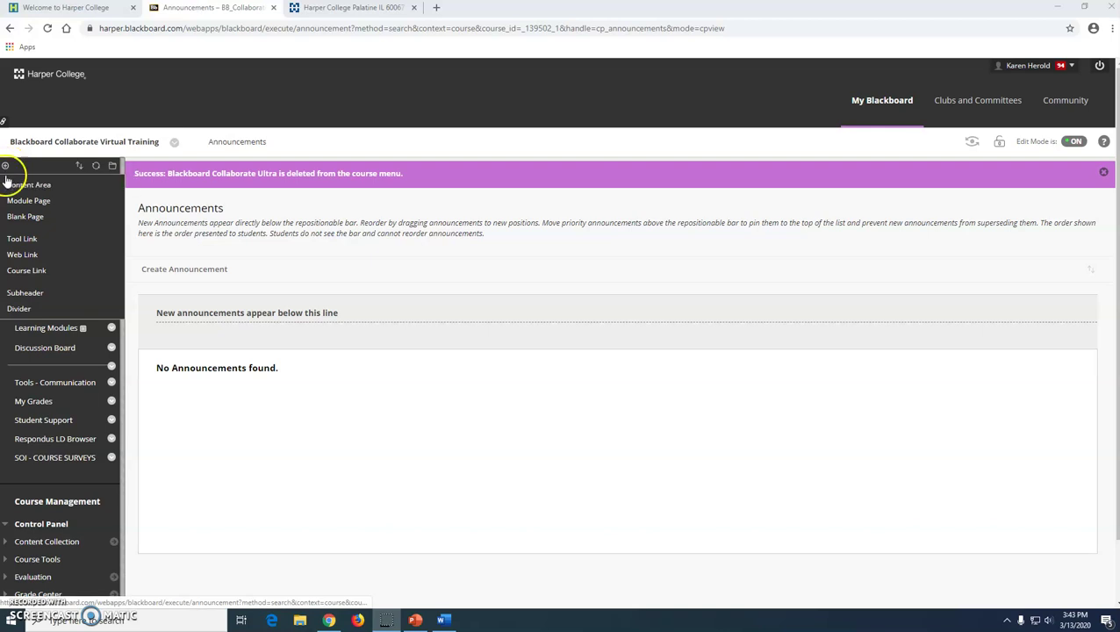
click(22, 238)
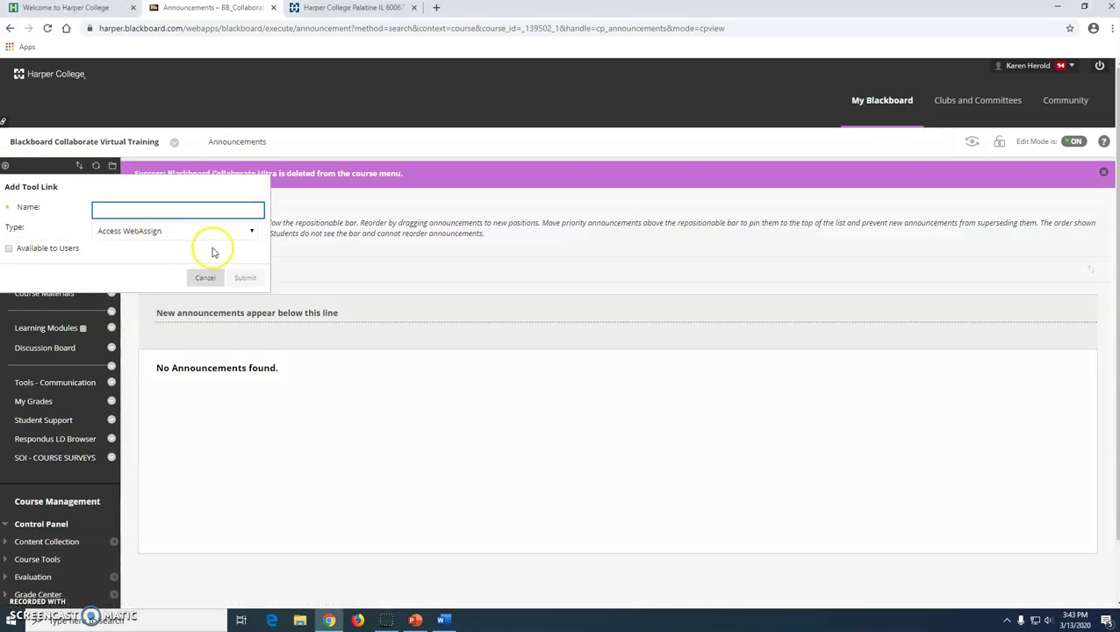
click(252, 232)
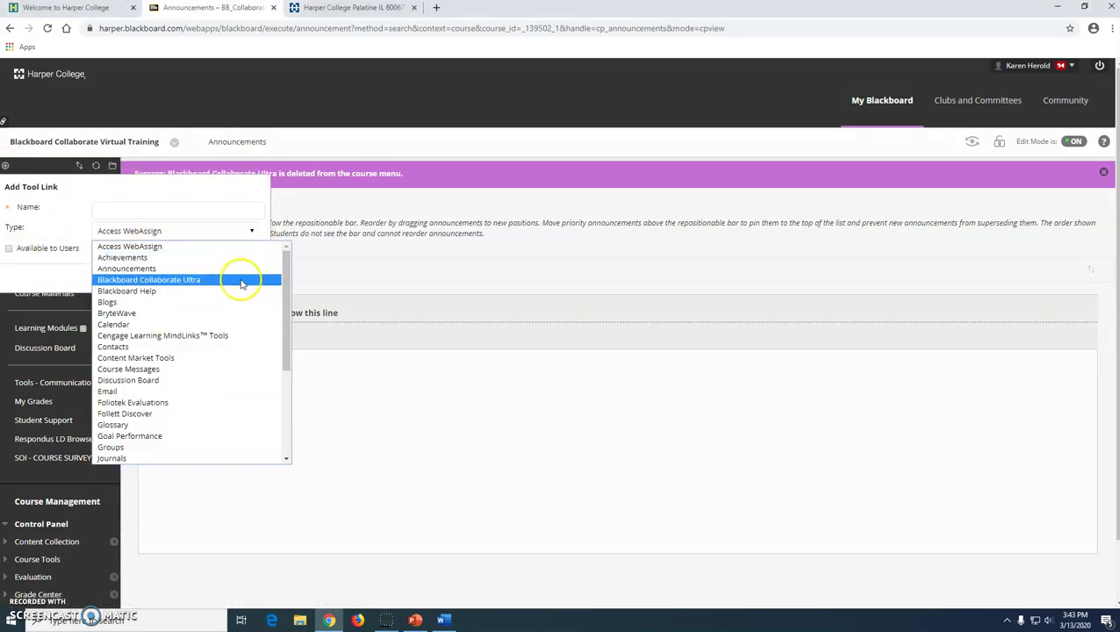
click(226, 279)
click(169, 213)
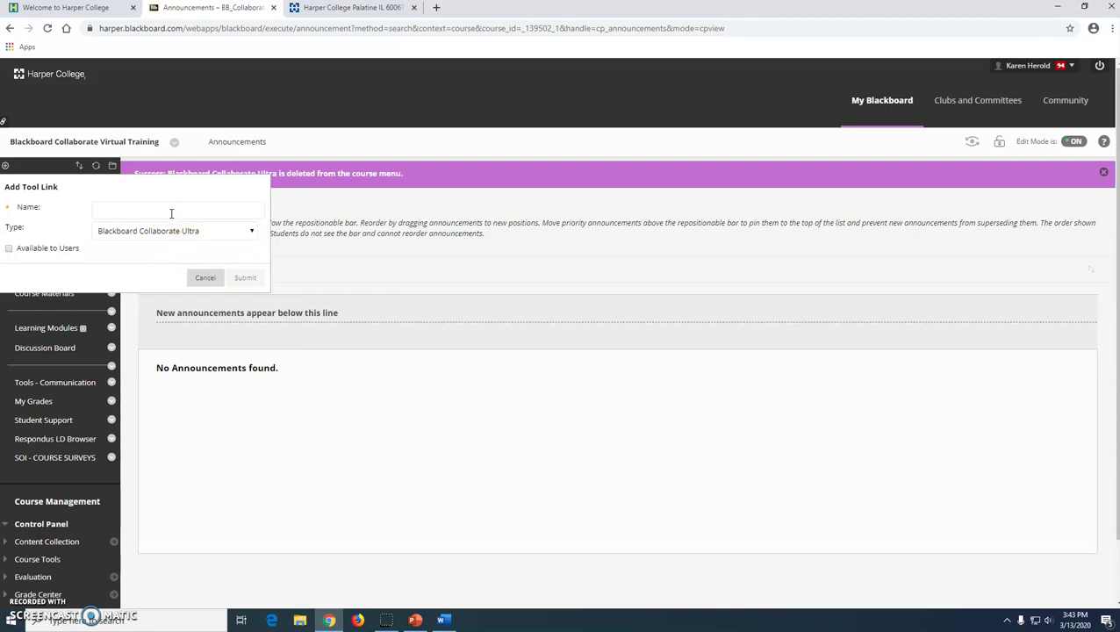
text(Blackboard Collaborate Ultra)
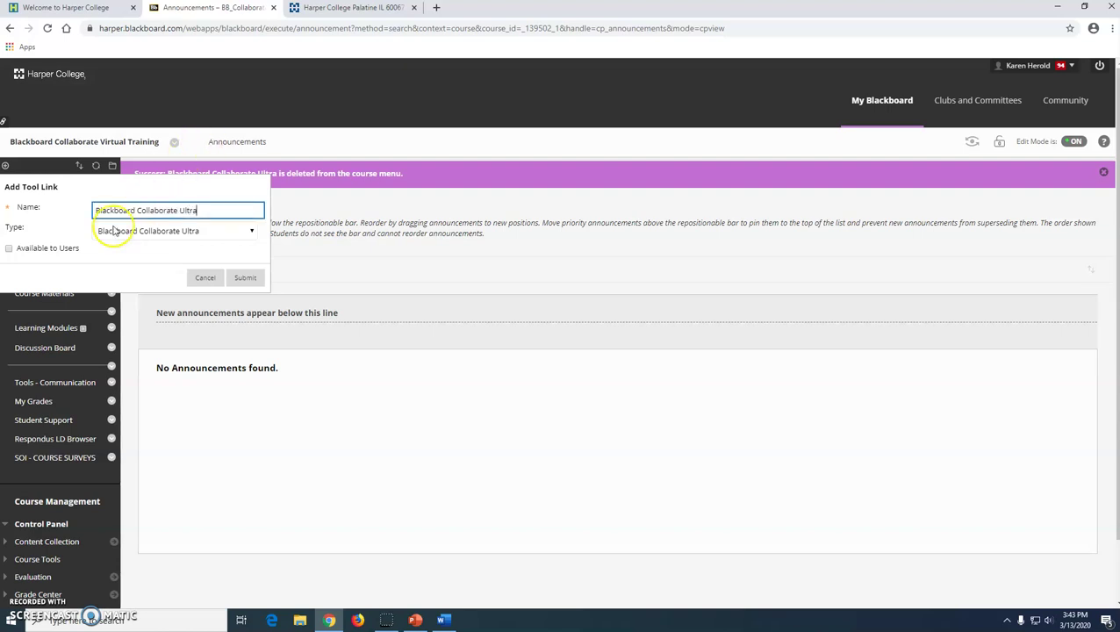
click(9, 248)
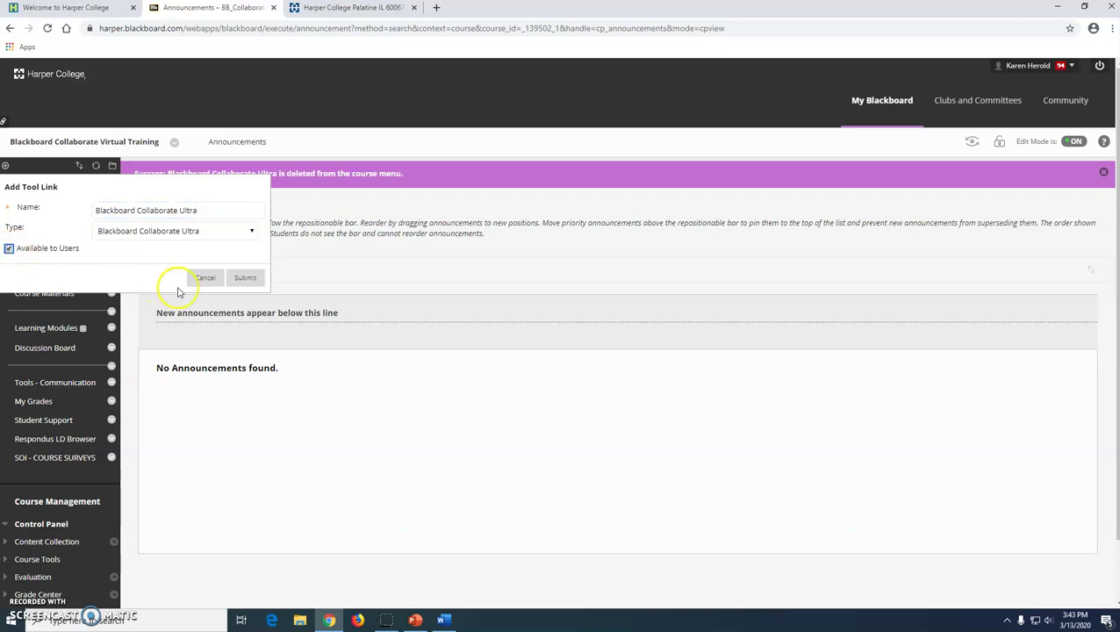
click(247, 278)
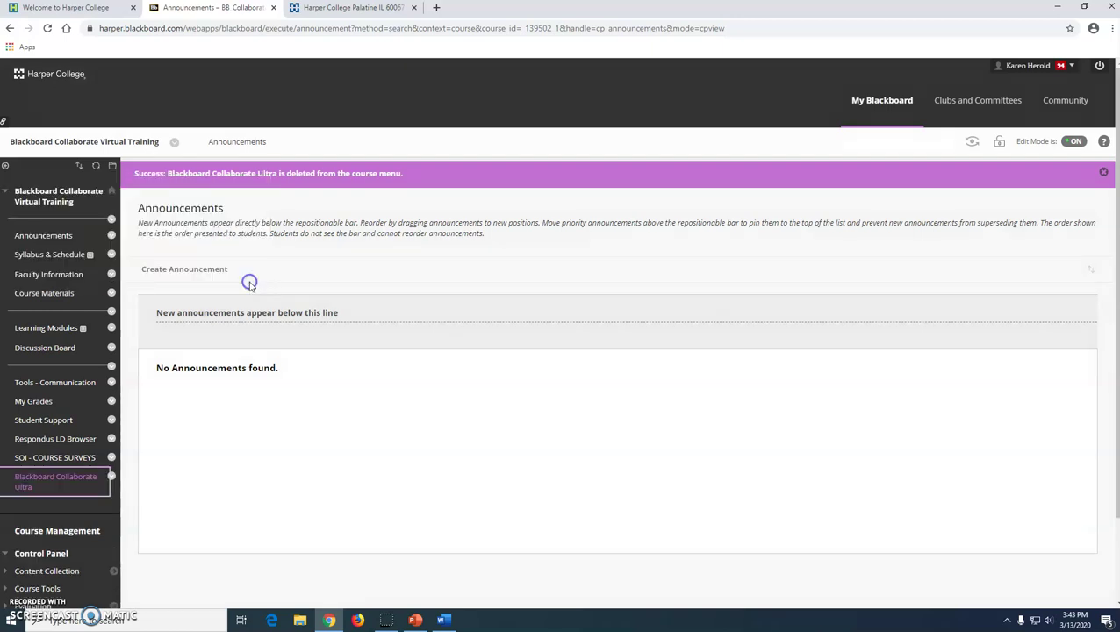
- Open the new Blackboard Collaborate Ultra course page and the Course Room session's options
click(63, 481)
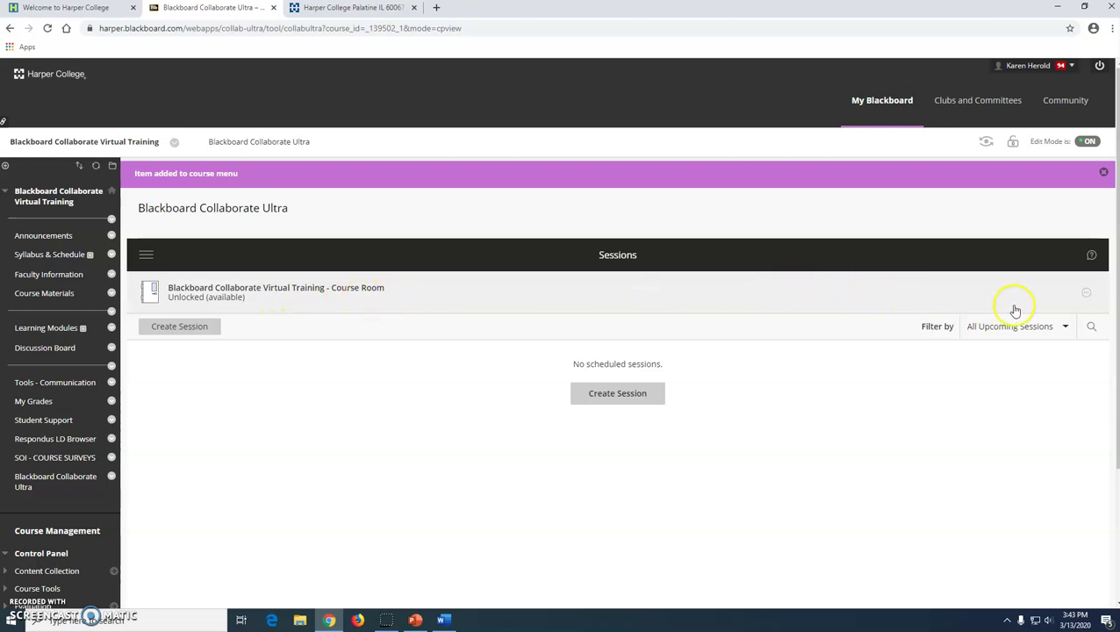
click(1087, 296)
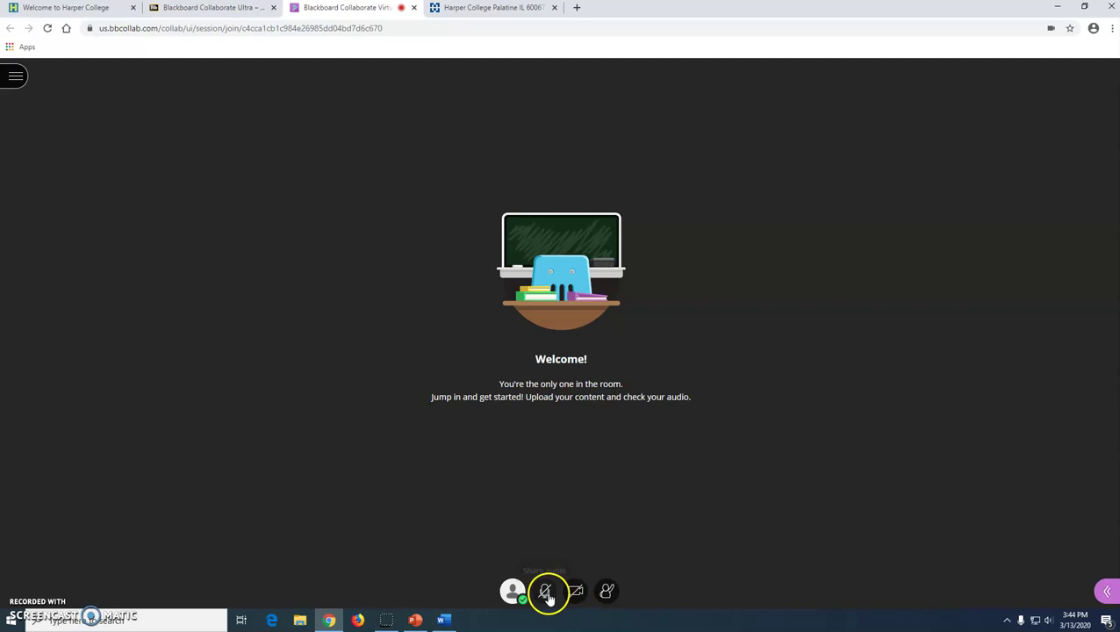
click(545, 594)
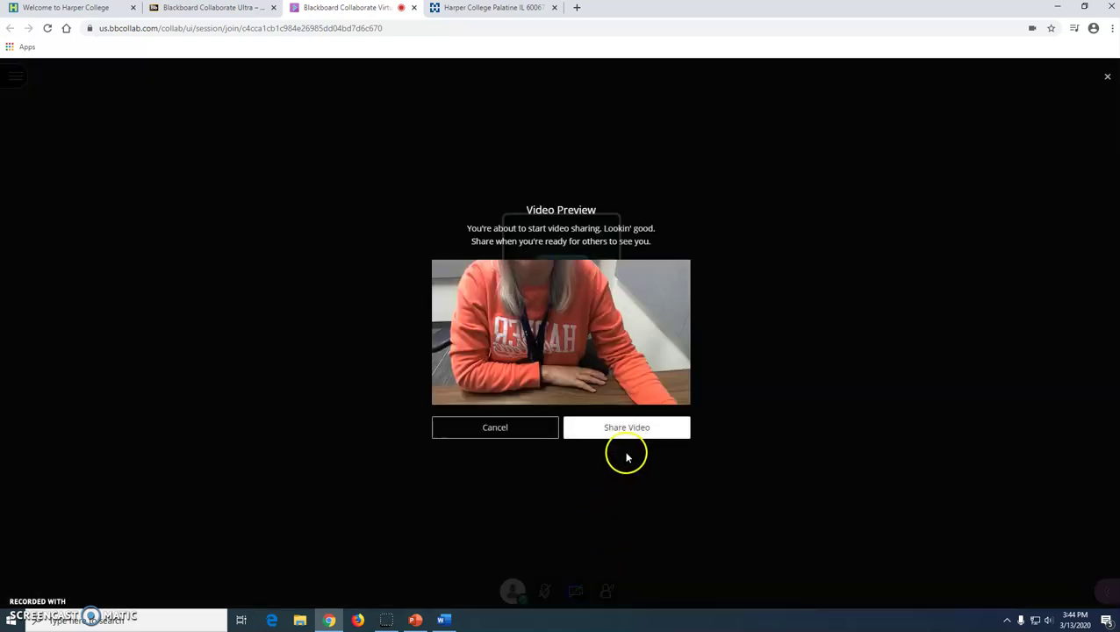
click(631, 426)
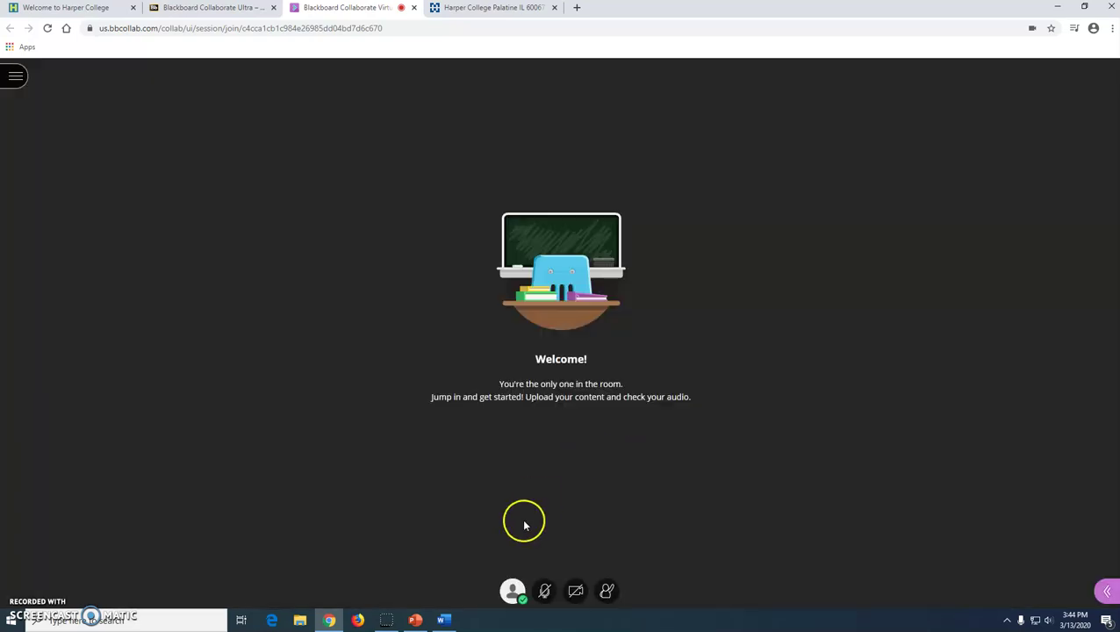
click(577, 594)
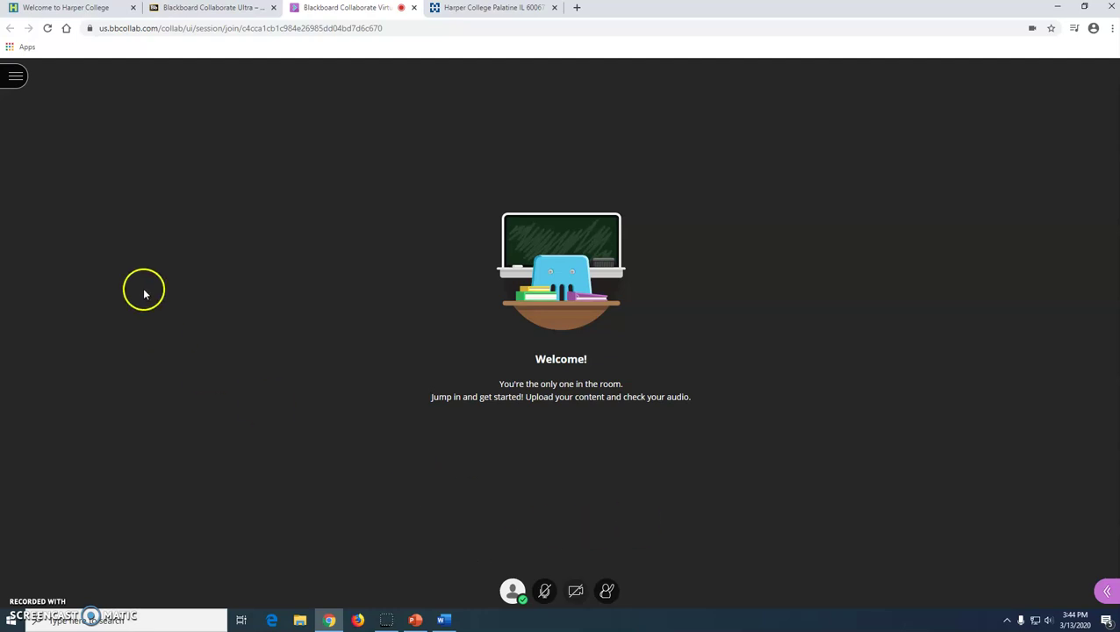
click(17, 79)
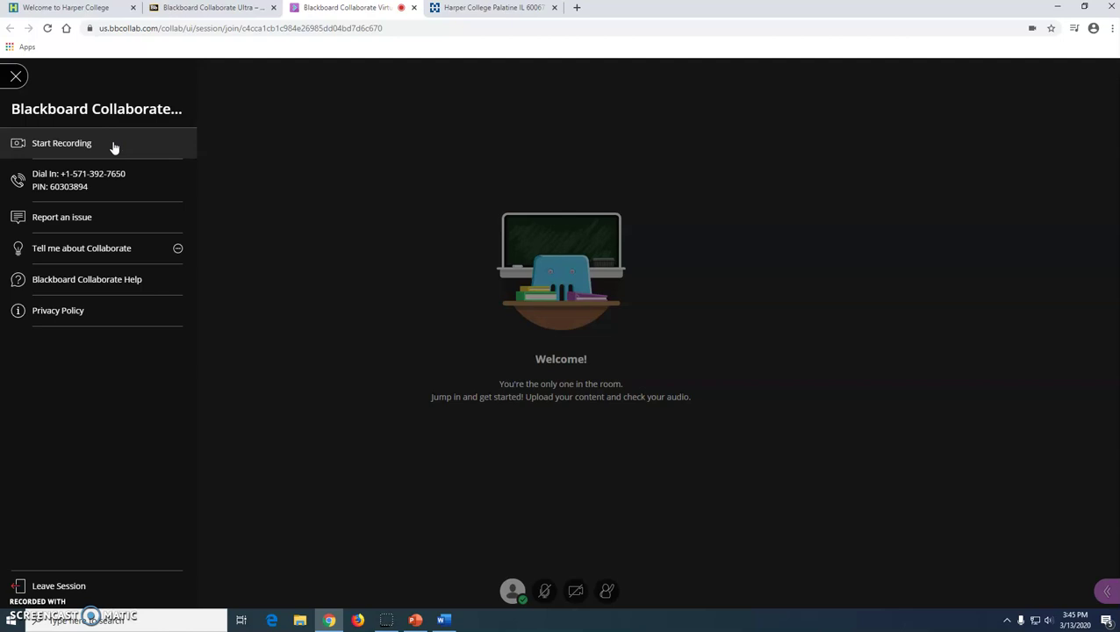
click(68, 143)
click(115, 146)
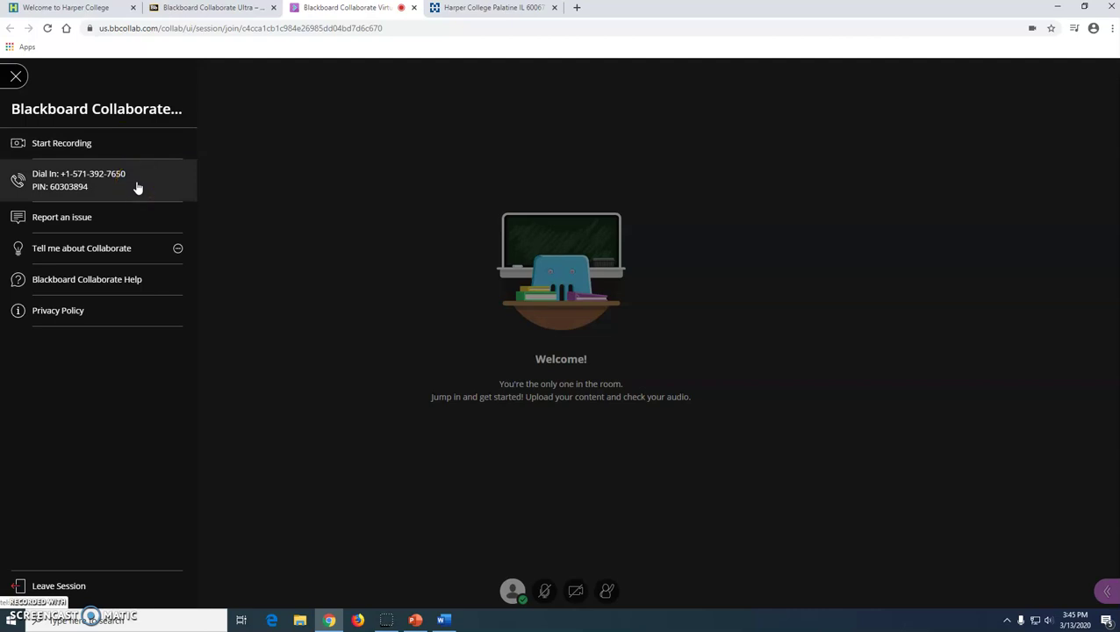
click(16, 76)
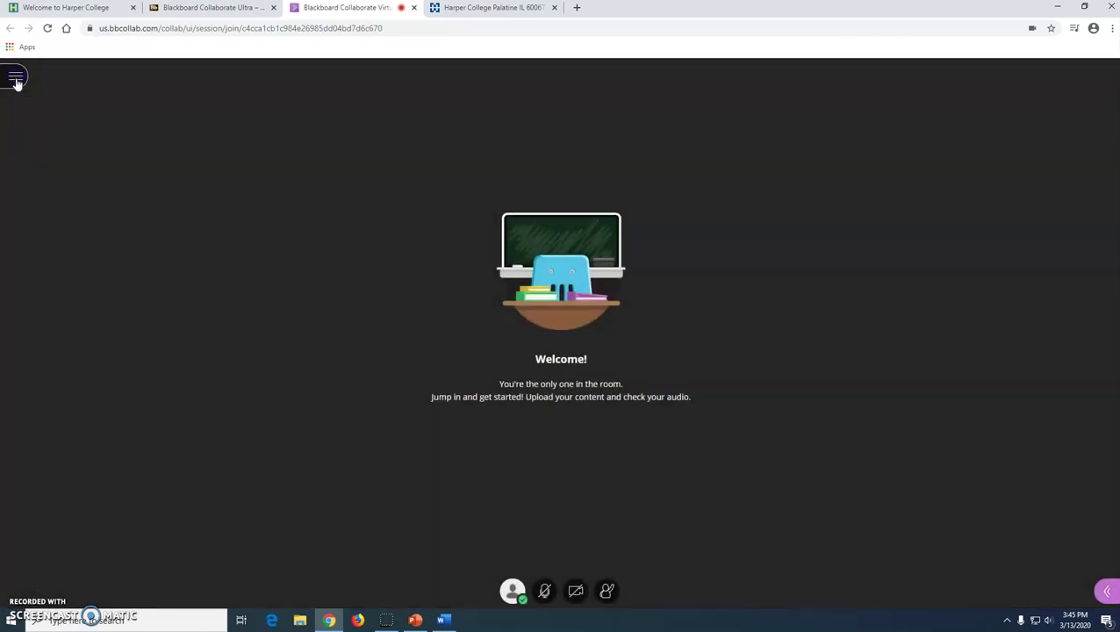
- Send 'Hi there!' to everyone in the session chat, then view Attendees and the Share Content panel
click(1107, 592)
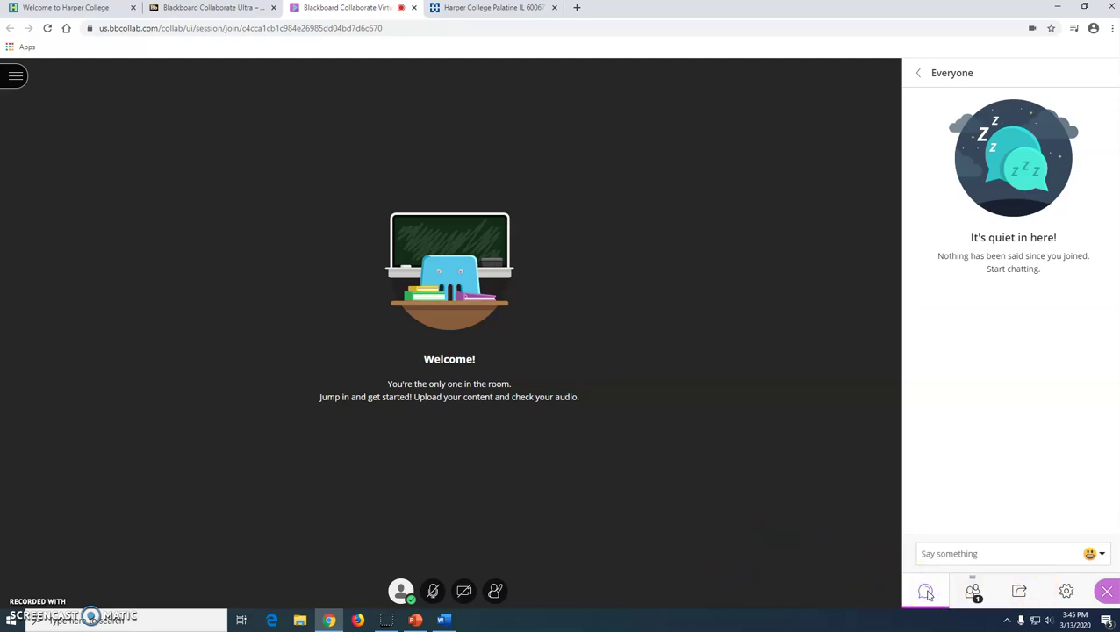
click(981, 553)
text(Hi there!)
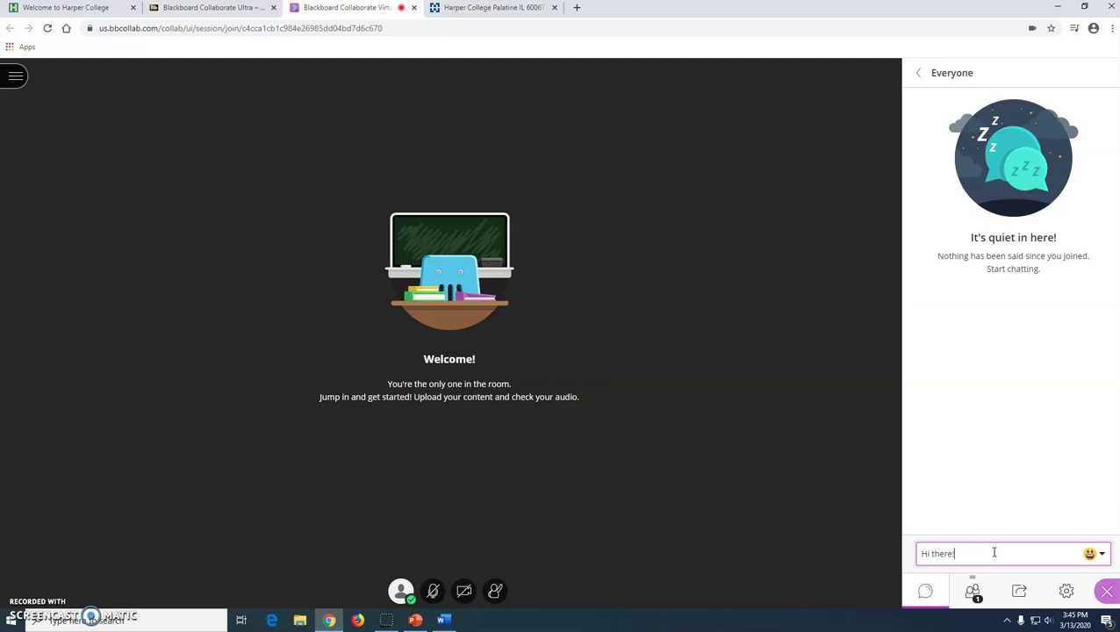
key(Return)
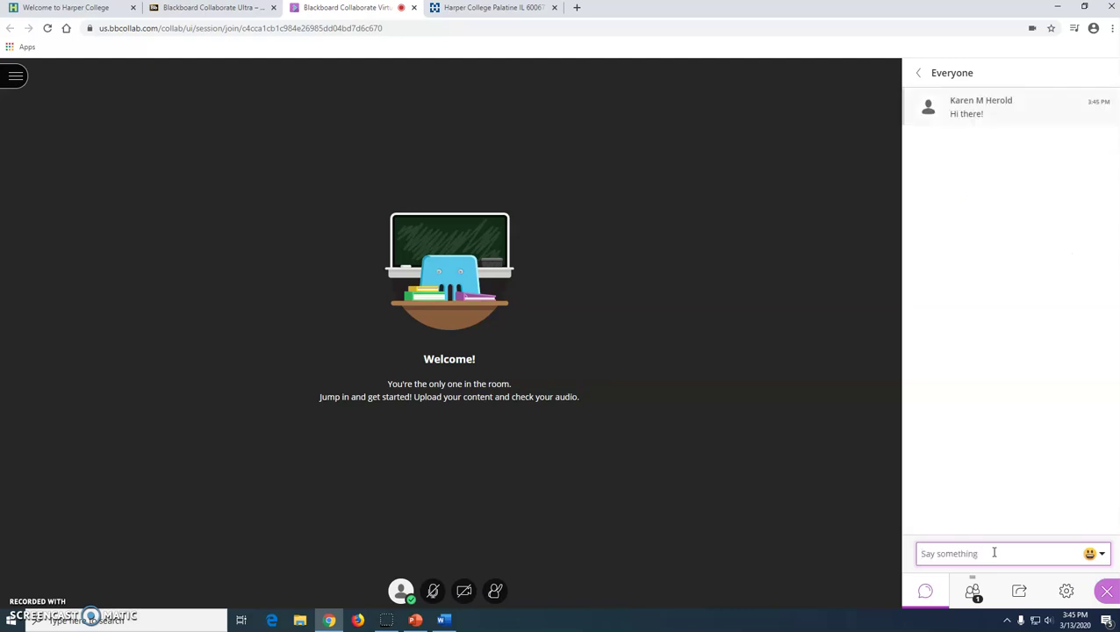
click(974, 593)
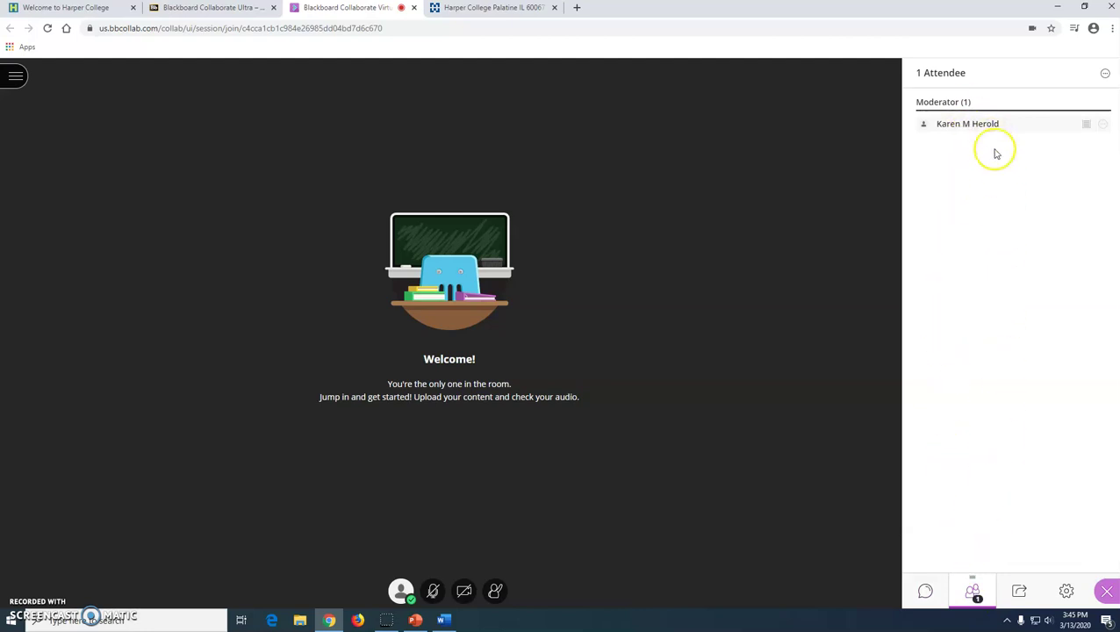
click(1020, 593)
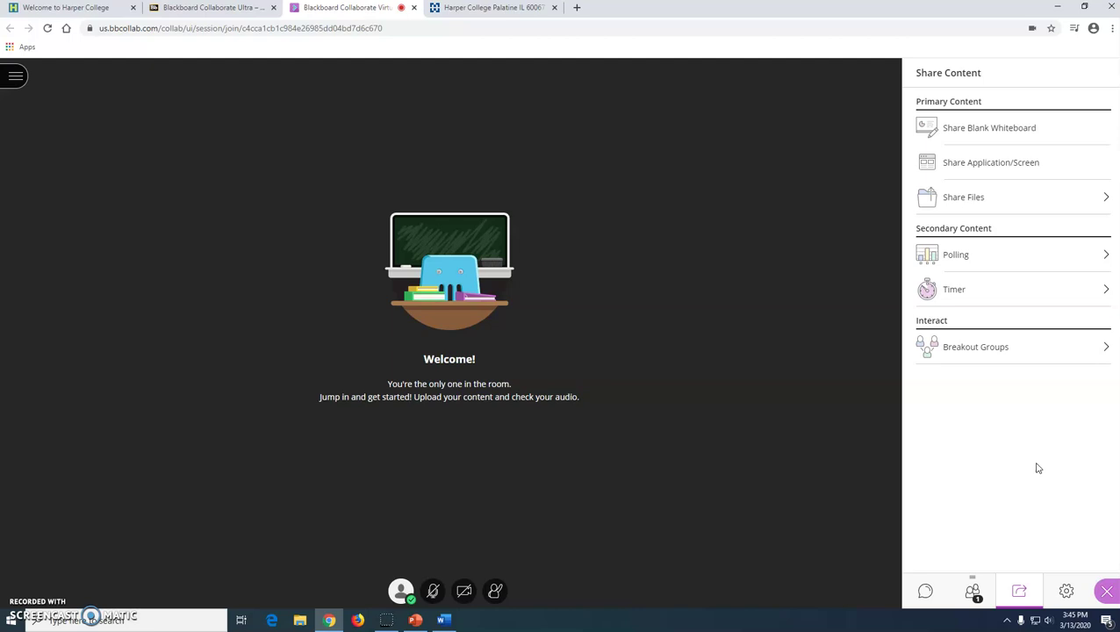
- Share Your Entire Screen with the course room session
click(1004, 165)
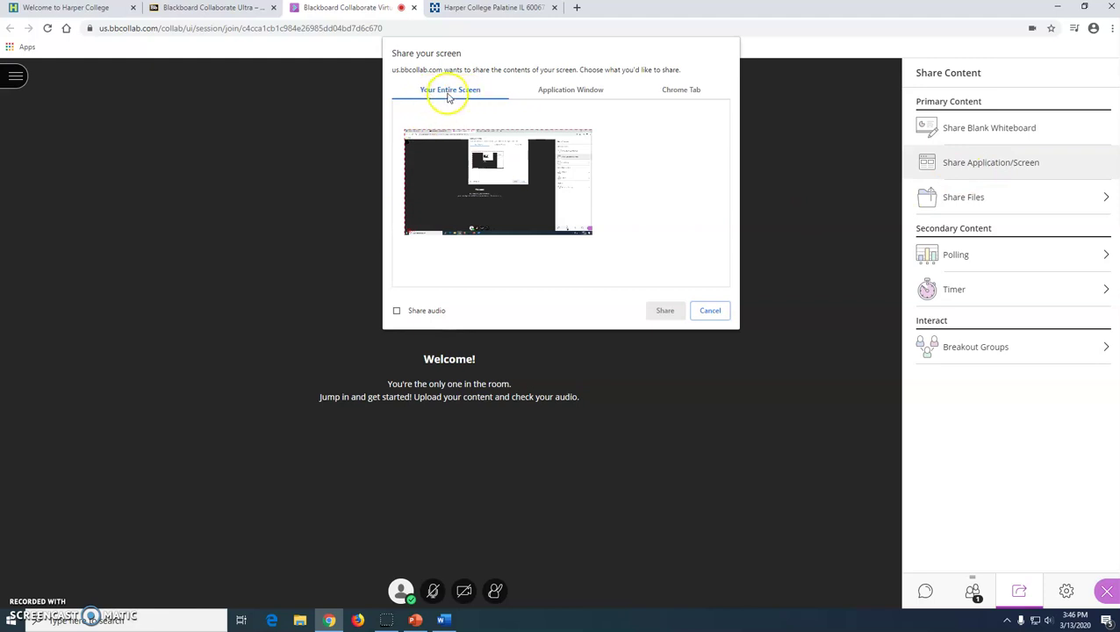
click(422, 213)
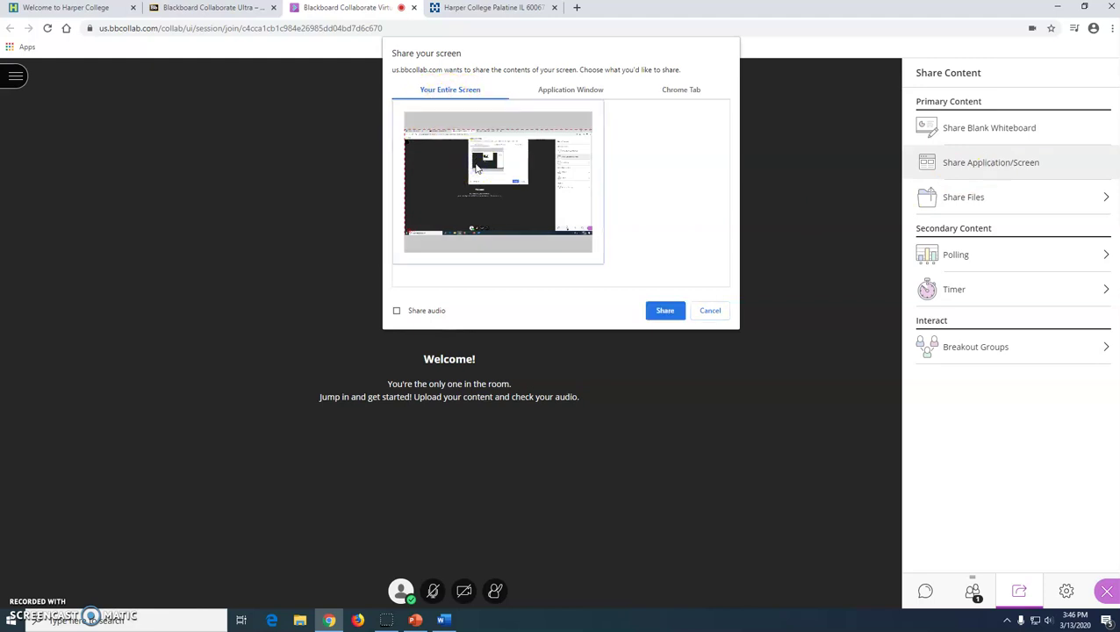
click(668, 312)
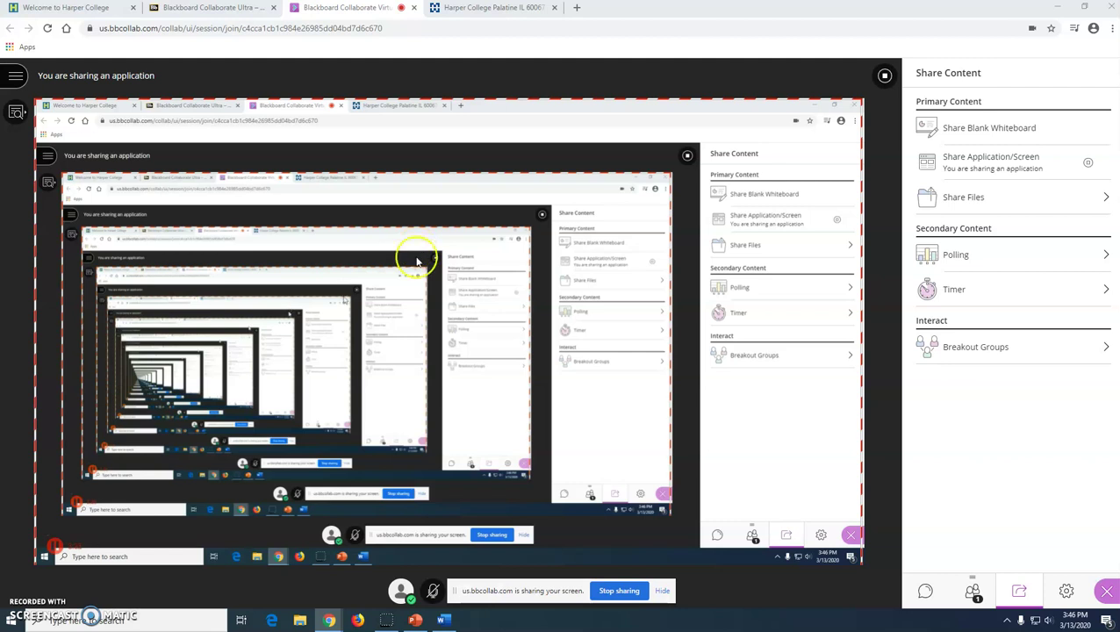
- Present the PowerPoint Training slide show from Training 1 to Training 2, then minimise it
click(417, 620)
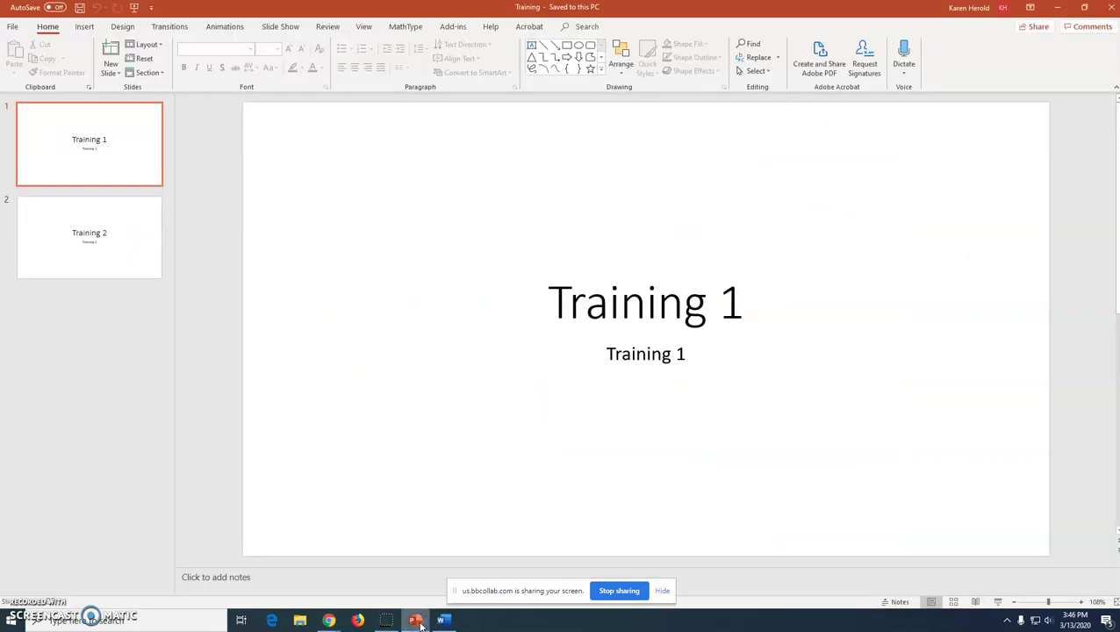
click(999, 604)
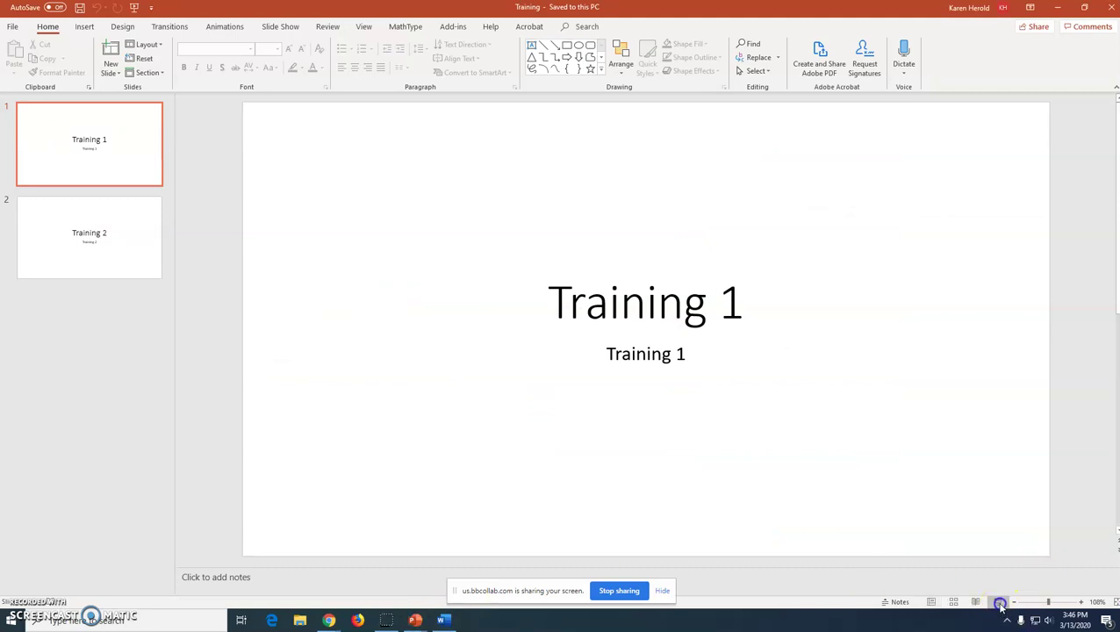
click(957, 571)
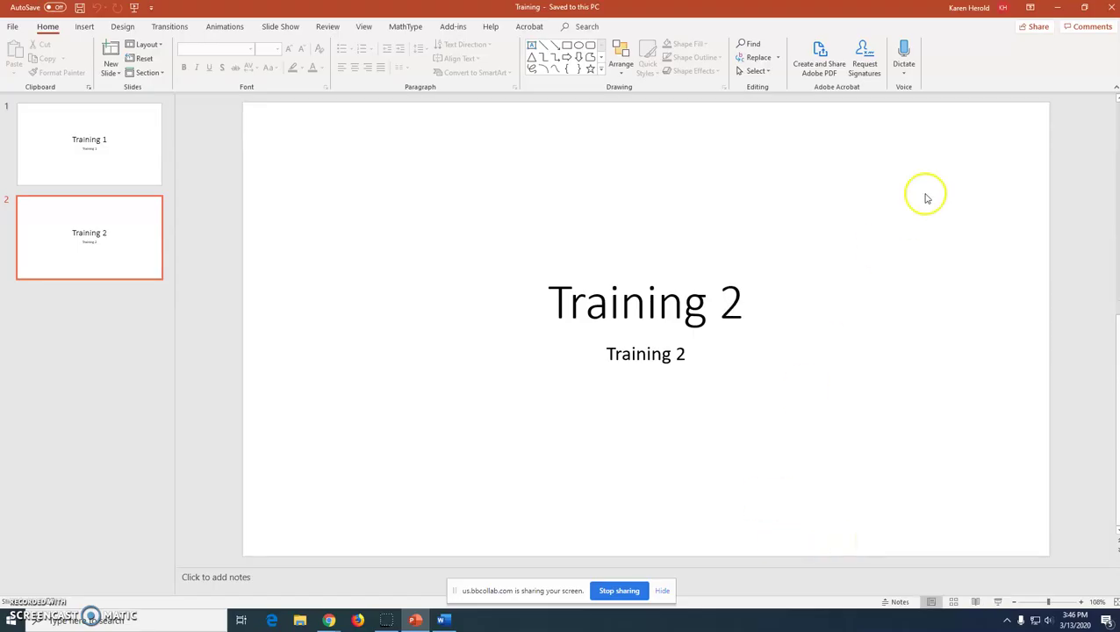
click(1058, 7)
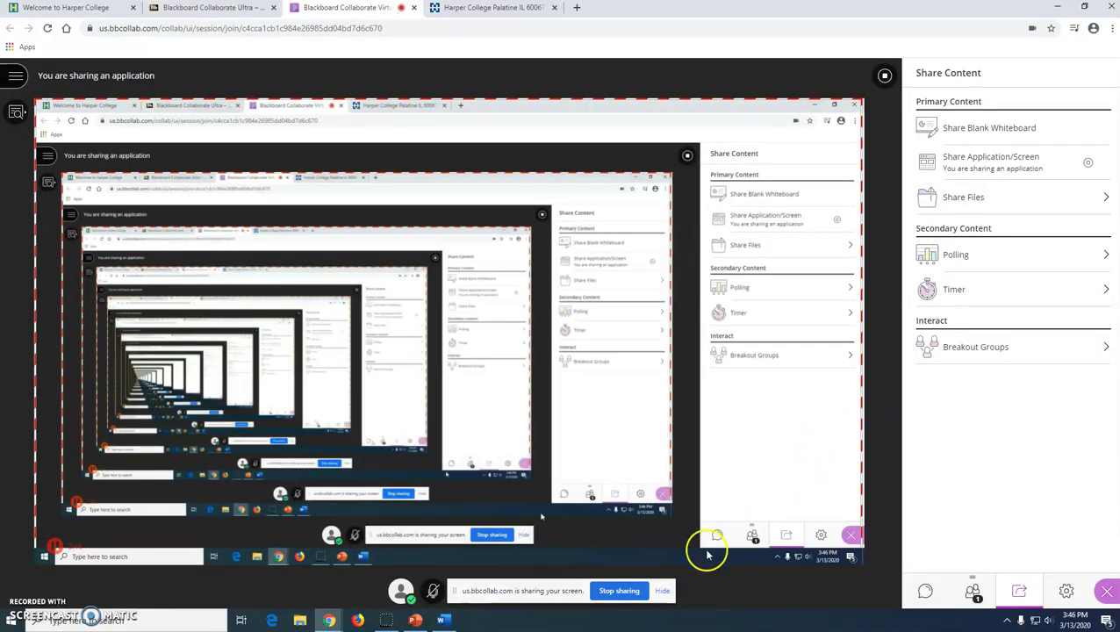
- Show the Word Training document reading 'This is a training Document', then minimise it
click(445, 621)
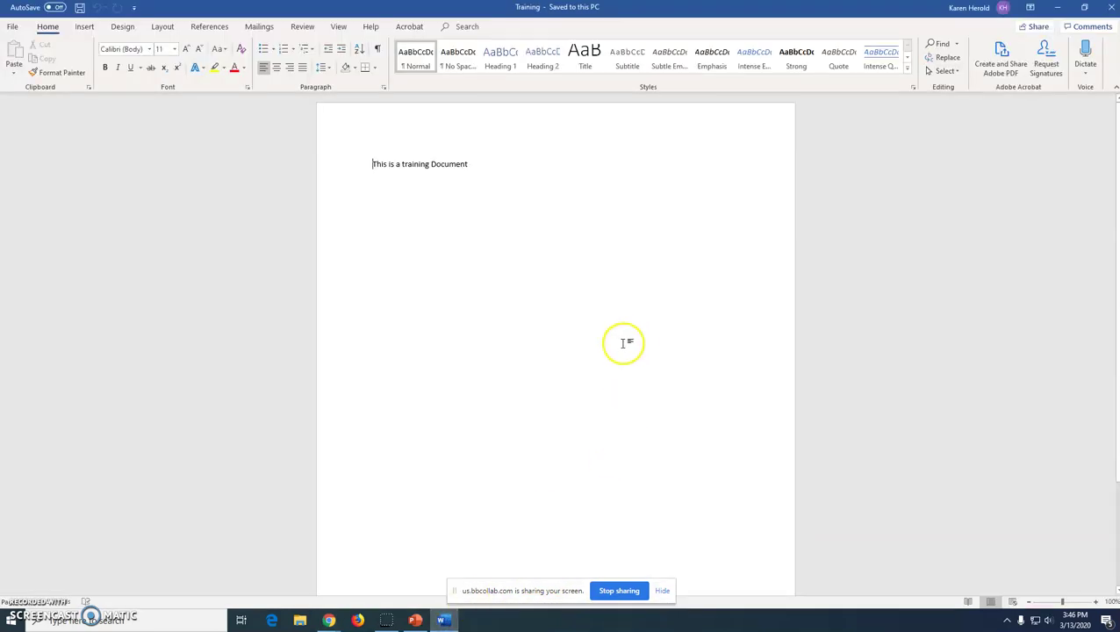
click(1058, 7)
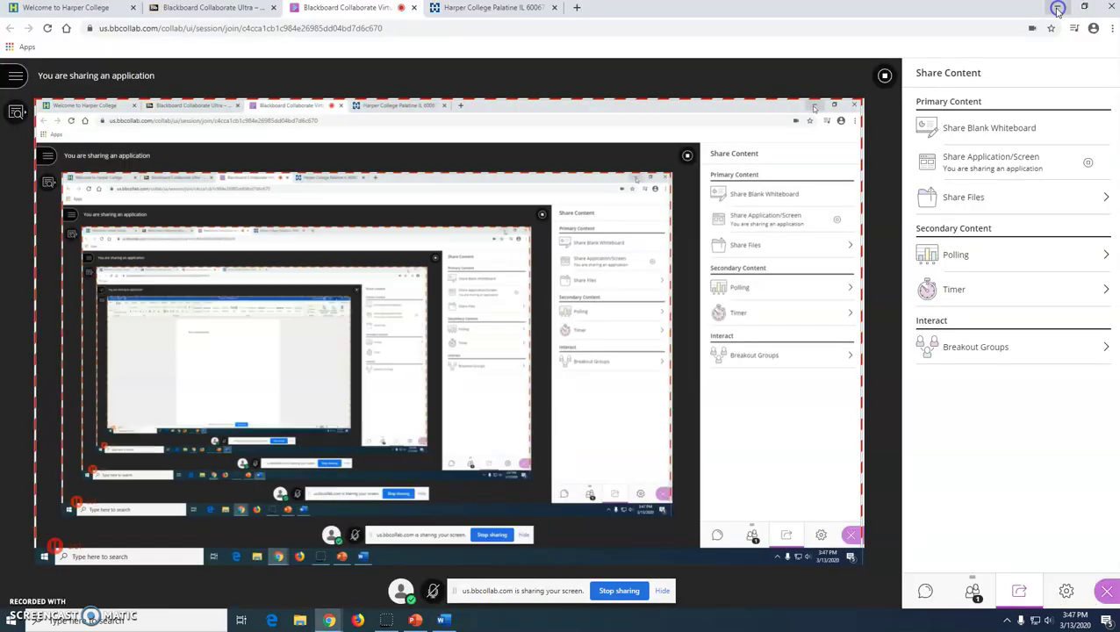
- Show the Harper College home page, postpone the reboot reminder, and return to the Collaborate Ultra tab
click(480, 11)
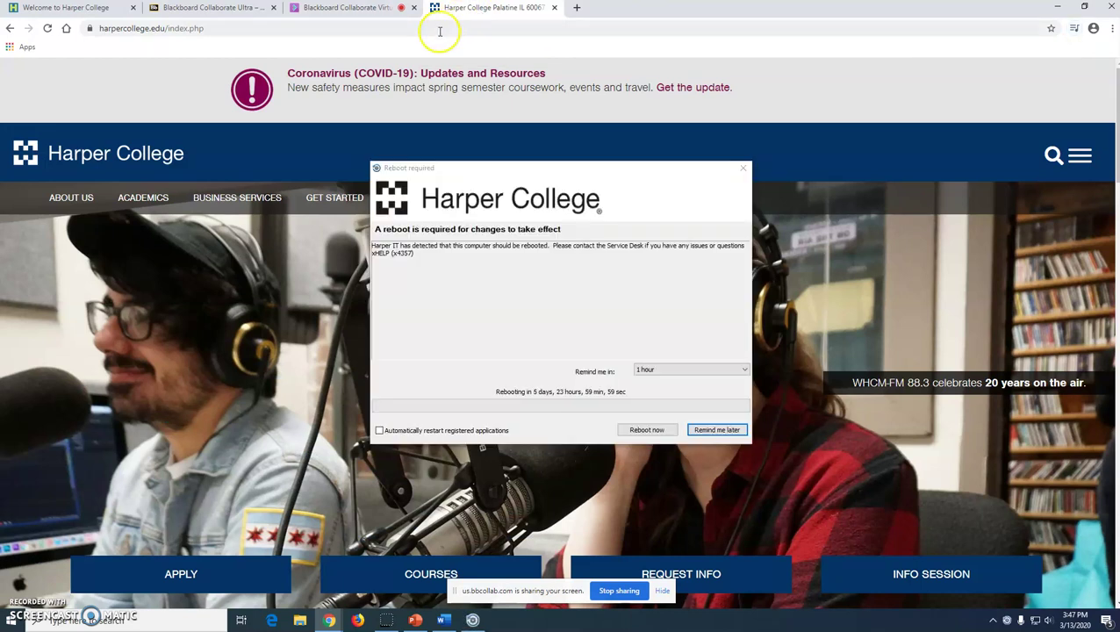
click(717, 430)
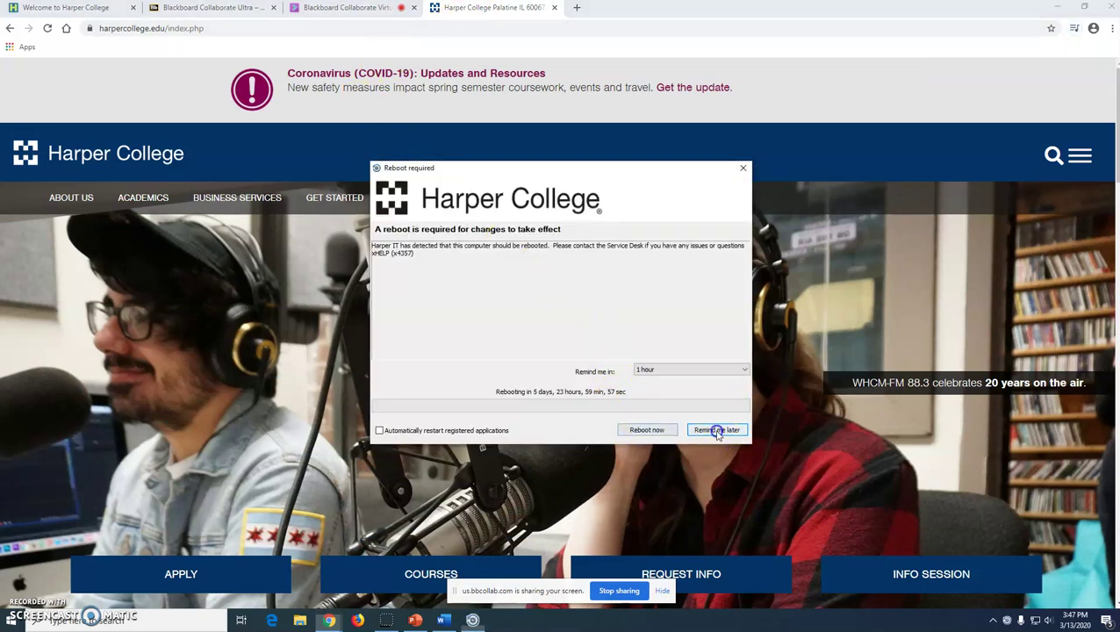
click(213, 9)
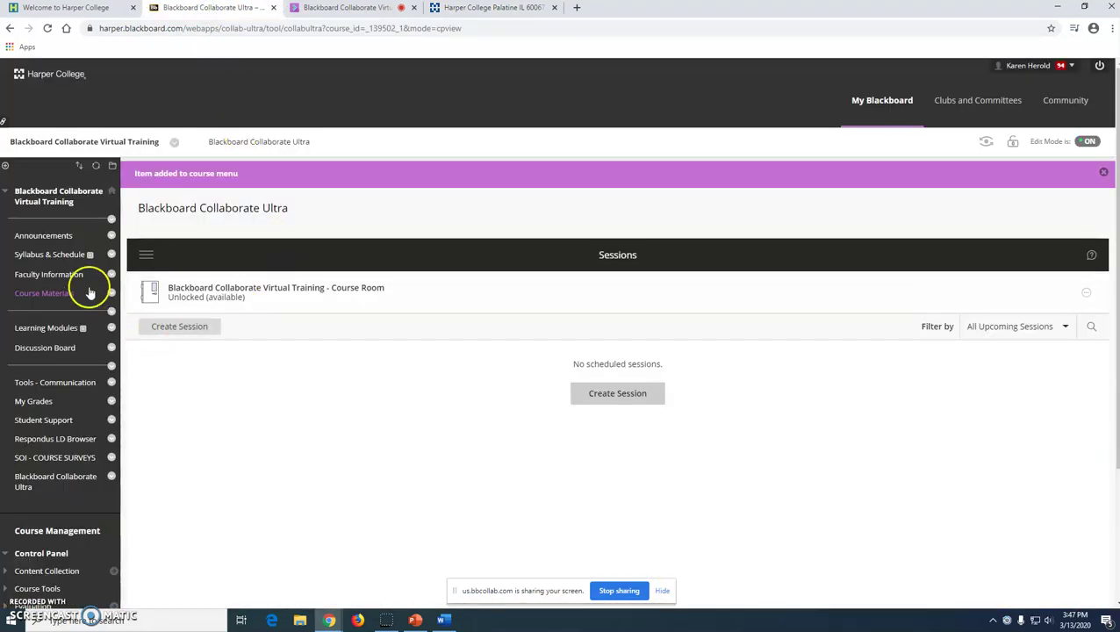
- Go to the course's empty Syllabus & Schedule content area
click(59, 255)
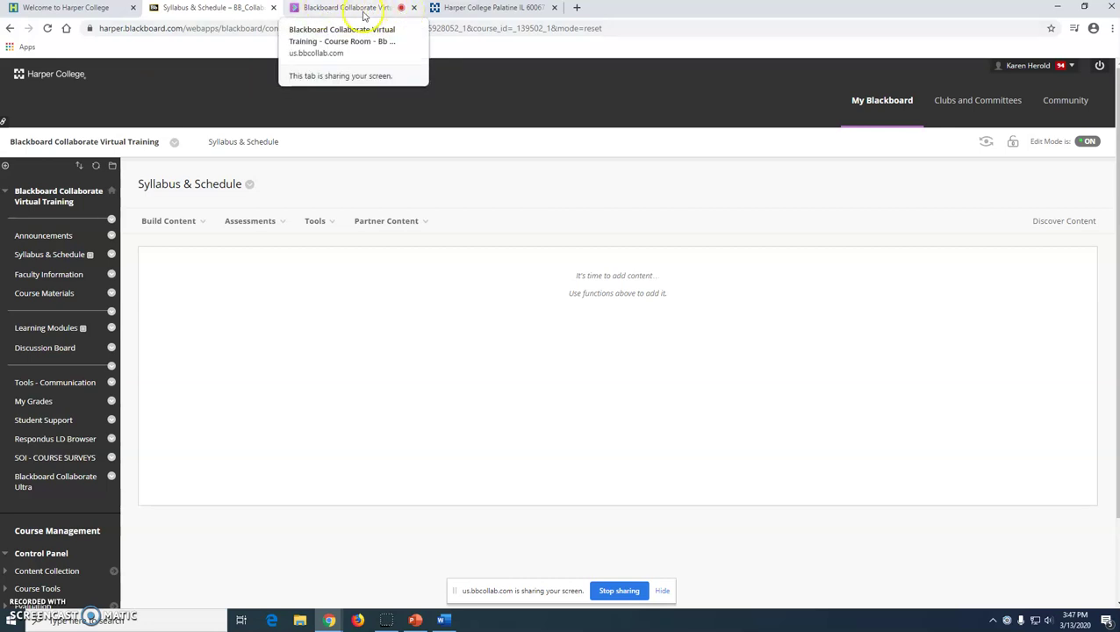
- Return to the live session, stop screen sharing, and close the course room tab
click(363, 12)
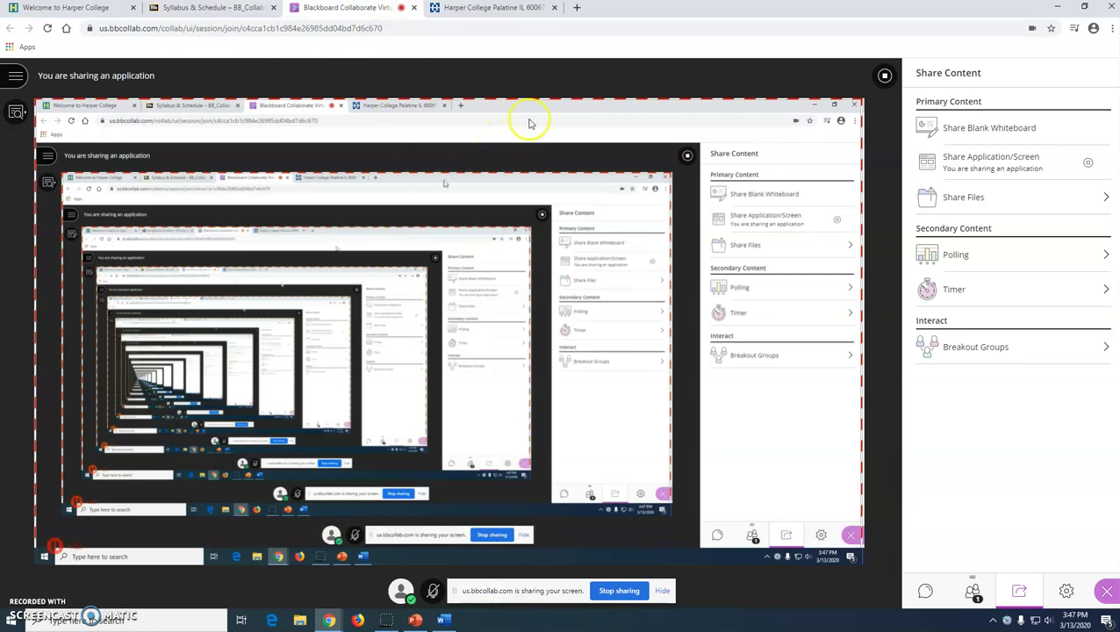
click(885, 78)
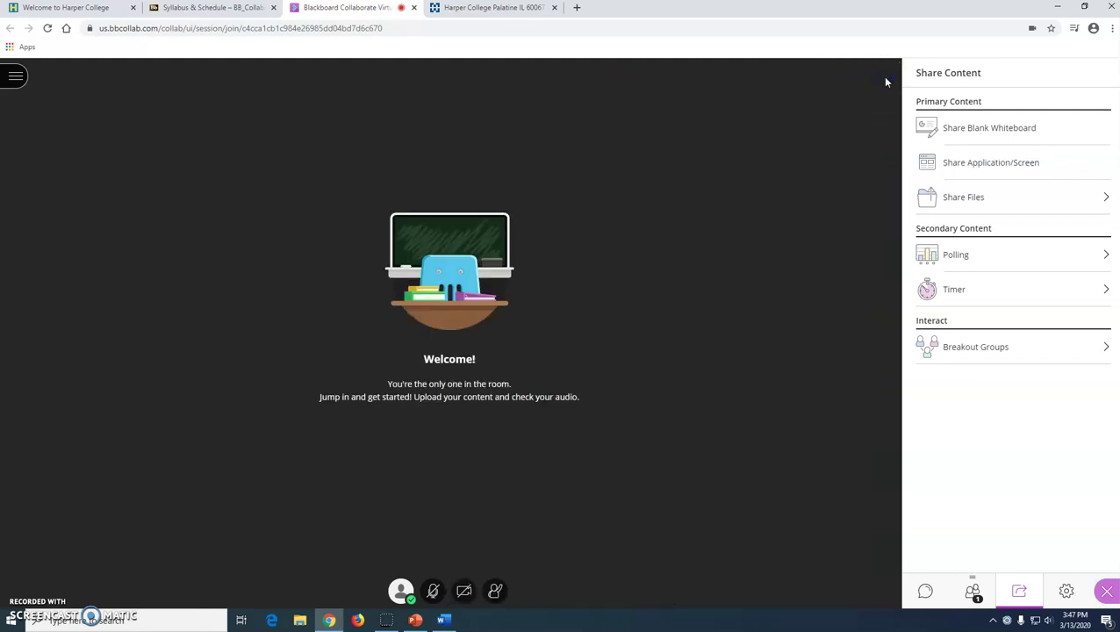
click(16, 77)
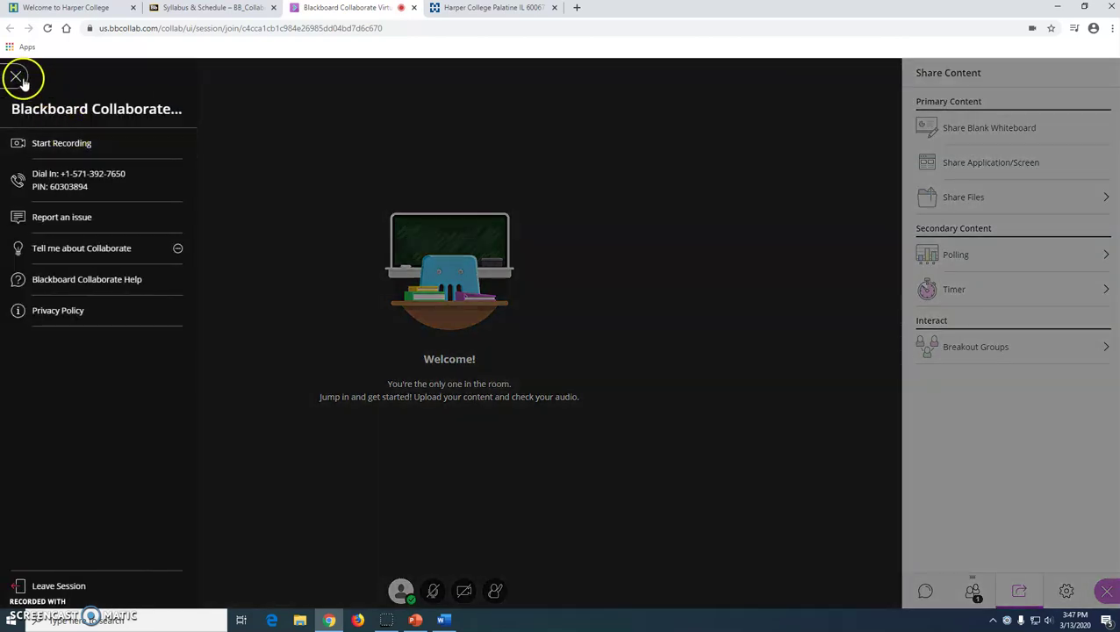
click(15, 77)
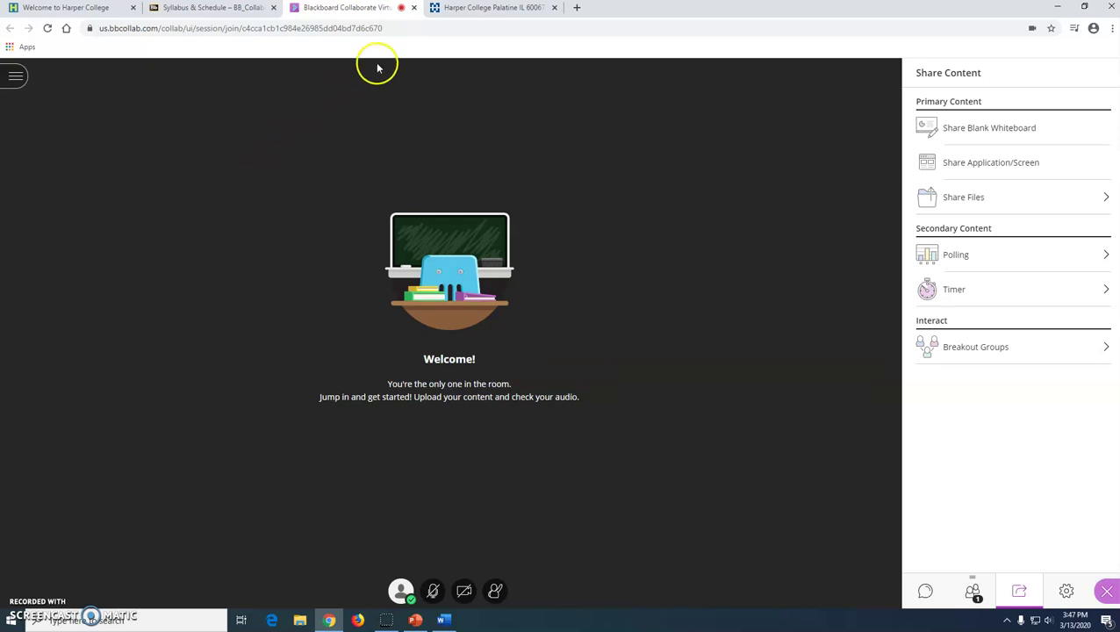
click(414, 8)
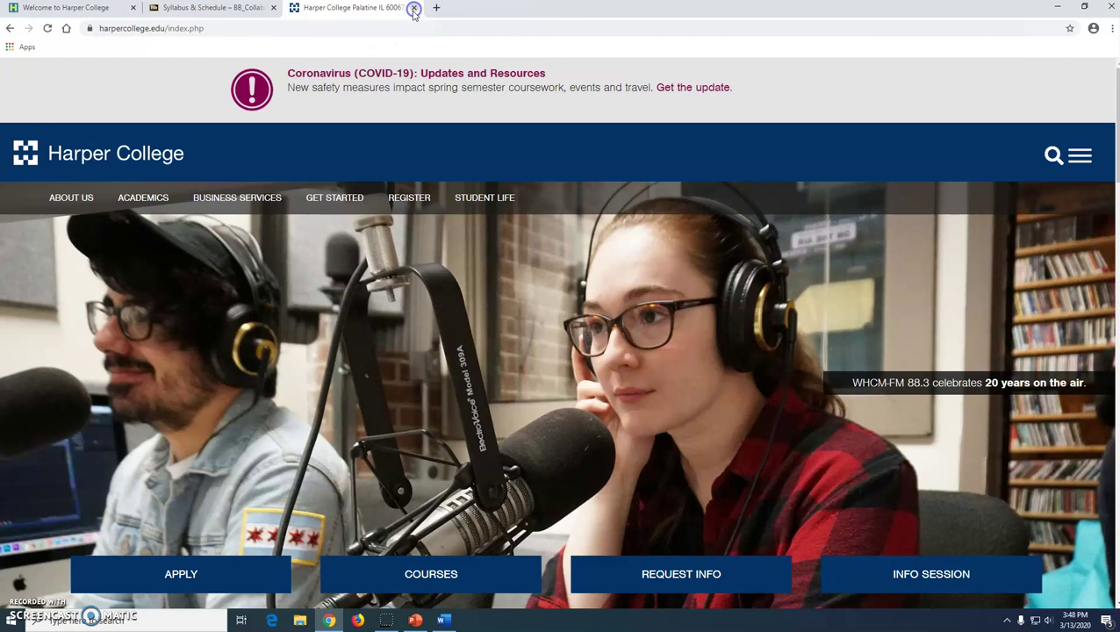
- Open the course's Collaborate Ultra page and list its five recordings, including 'Using Blackboard Collaborate Ultra'
click(199, 10)
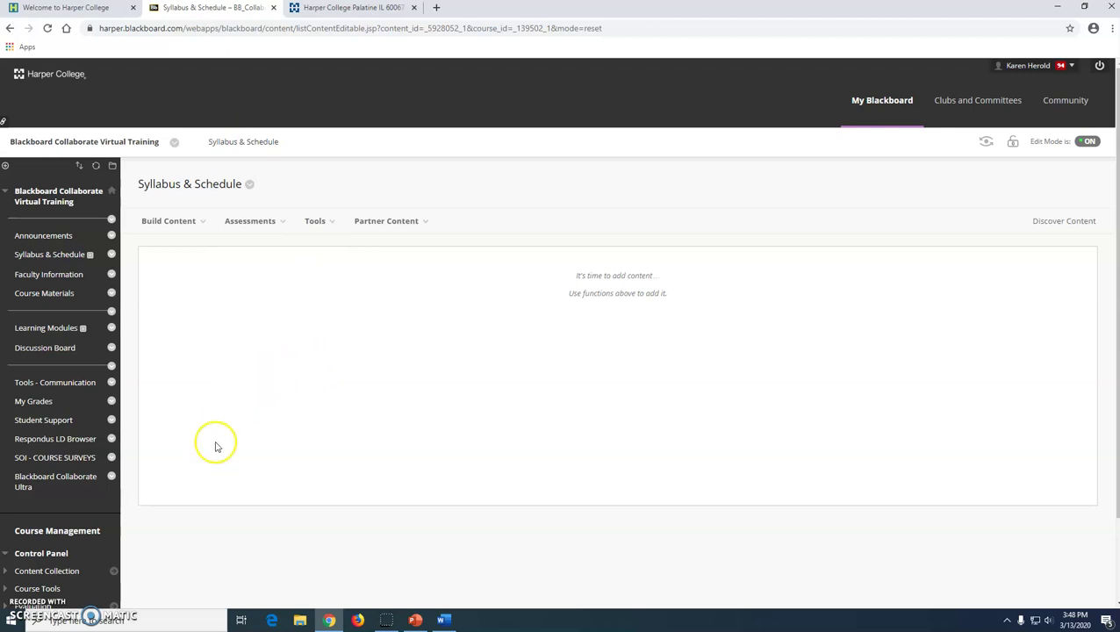
click(63, 479)
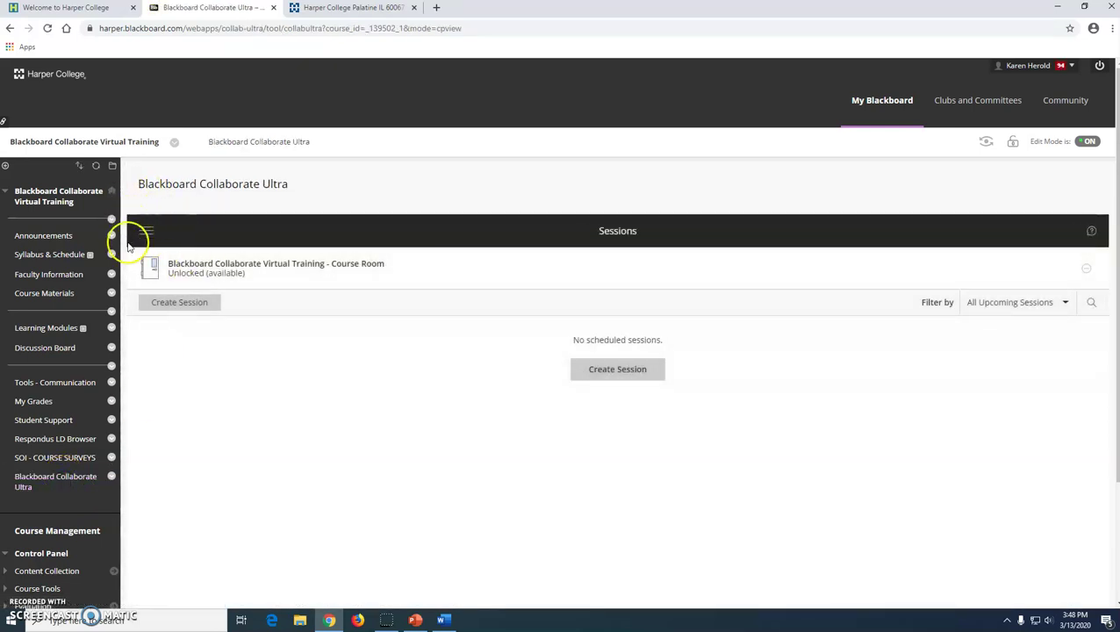
click(146, 234)
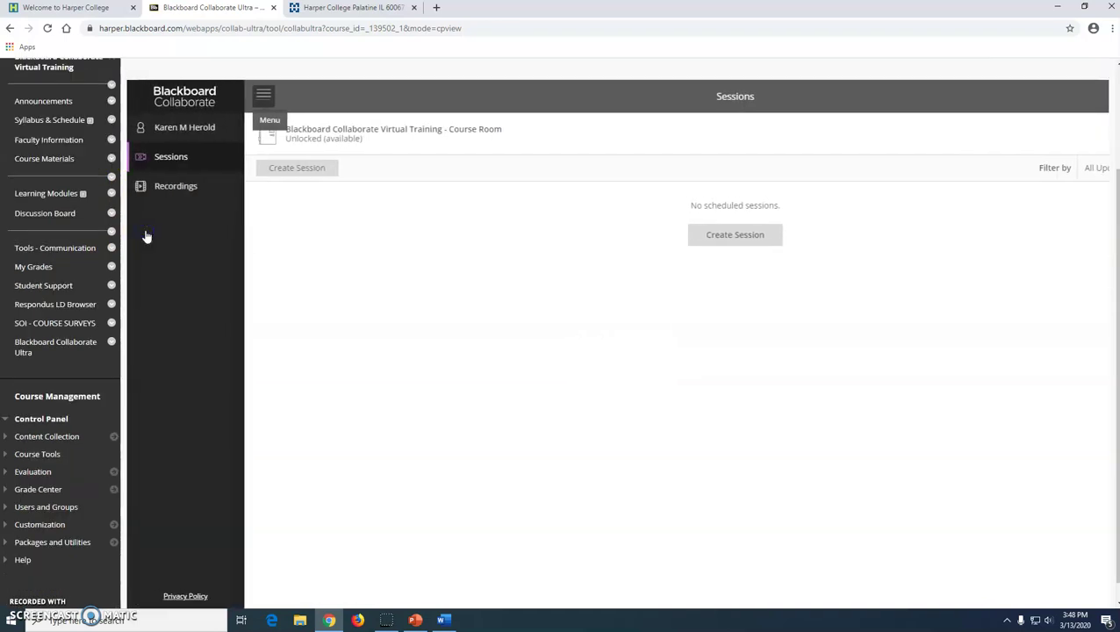
click(175, 189)
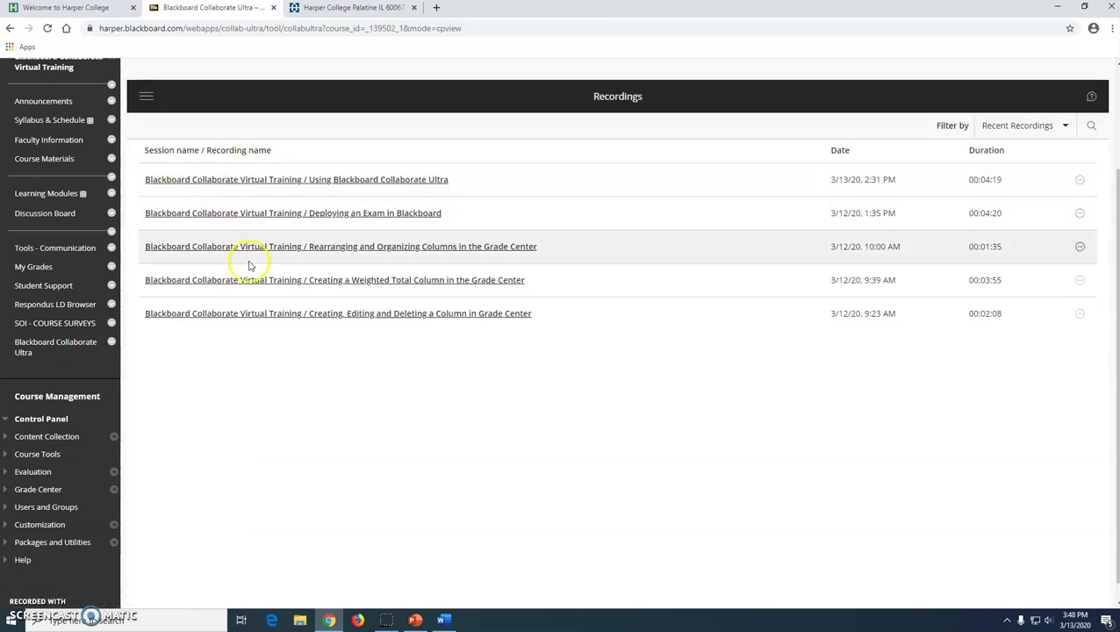
click(258, 367)
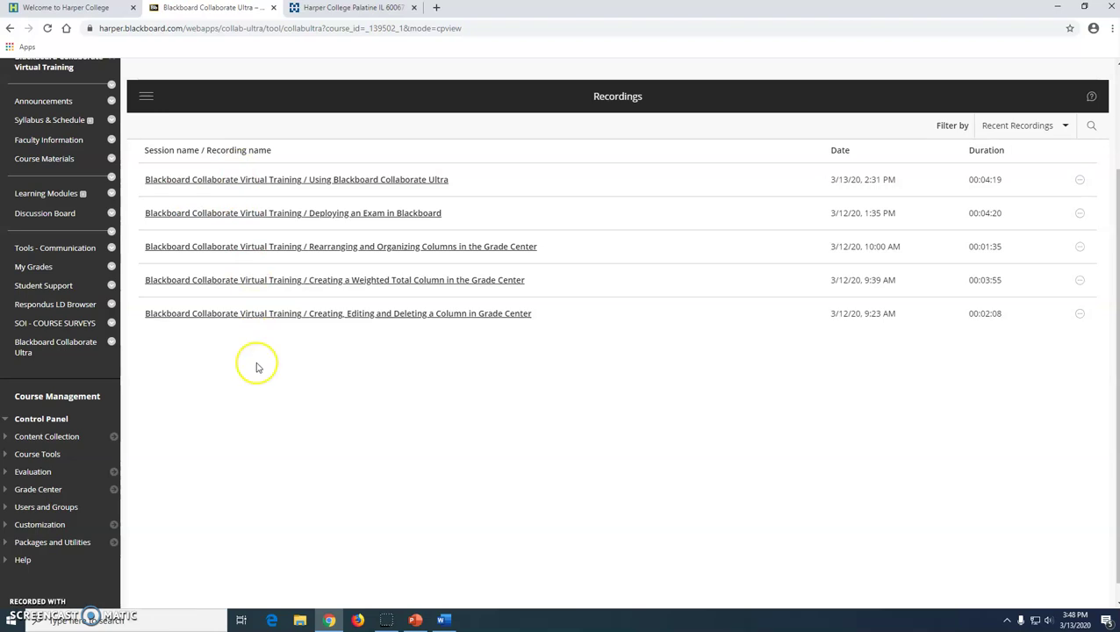